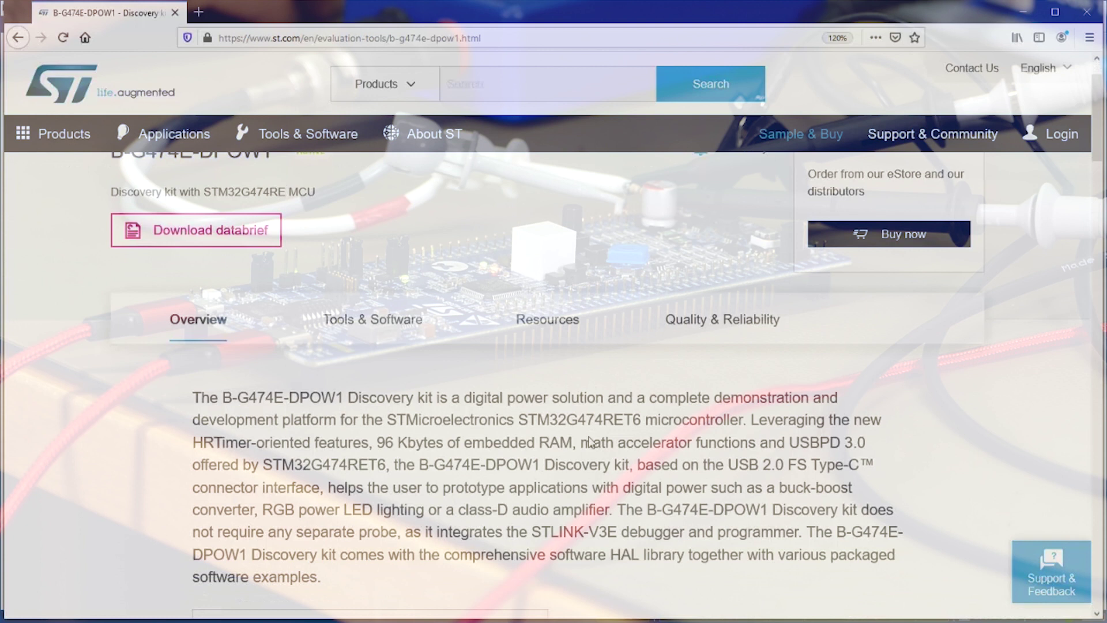
- Read the overview of the B-G474E-DPOW1 Discovery kit on its product page
scroll(201, 167, "down", 3)
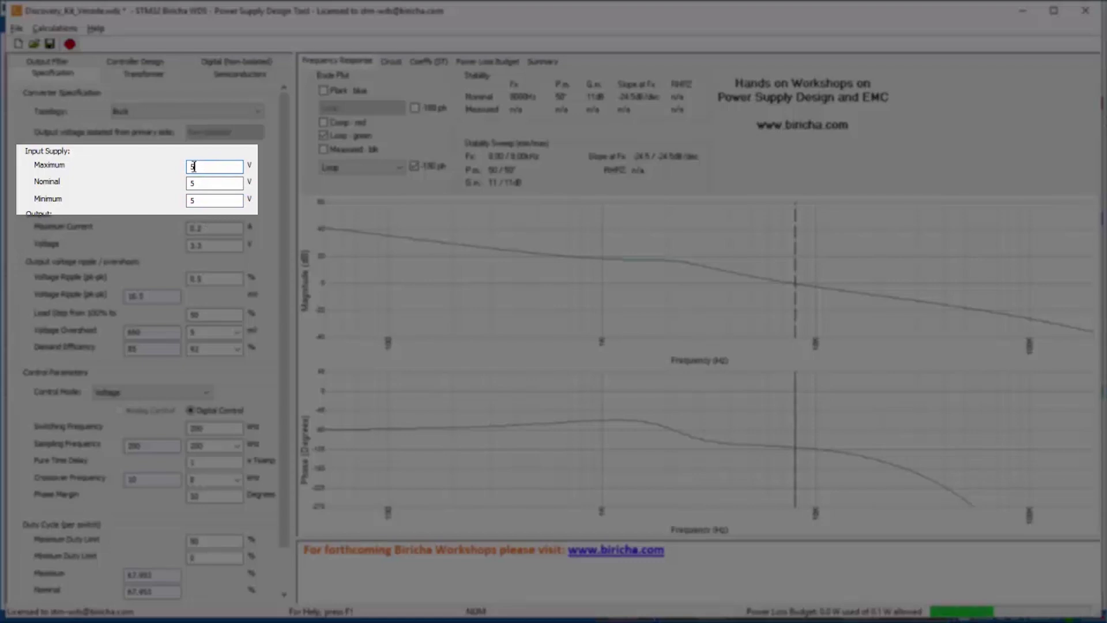
- In the Biricha WDS design tool, try input supply limits of 8 V maximum and 3 V minimum, and return both to 5 V
type("8")
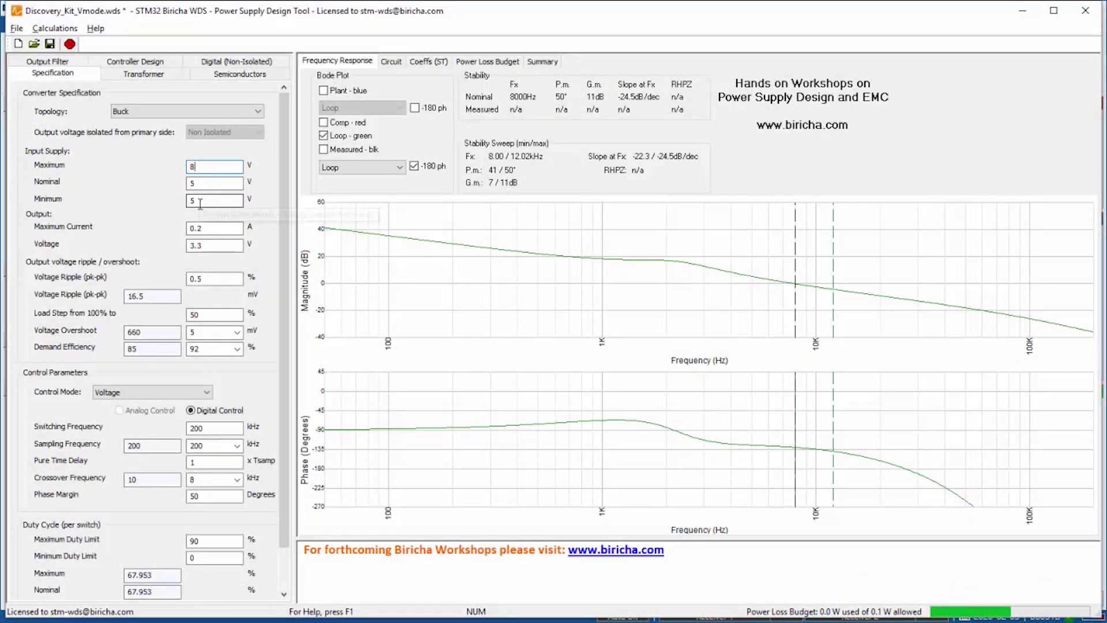
left_click(199, 201)
key("BackSpace")
type("3")
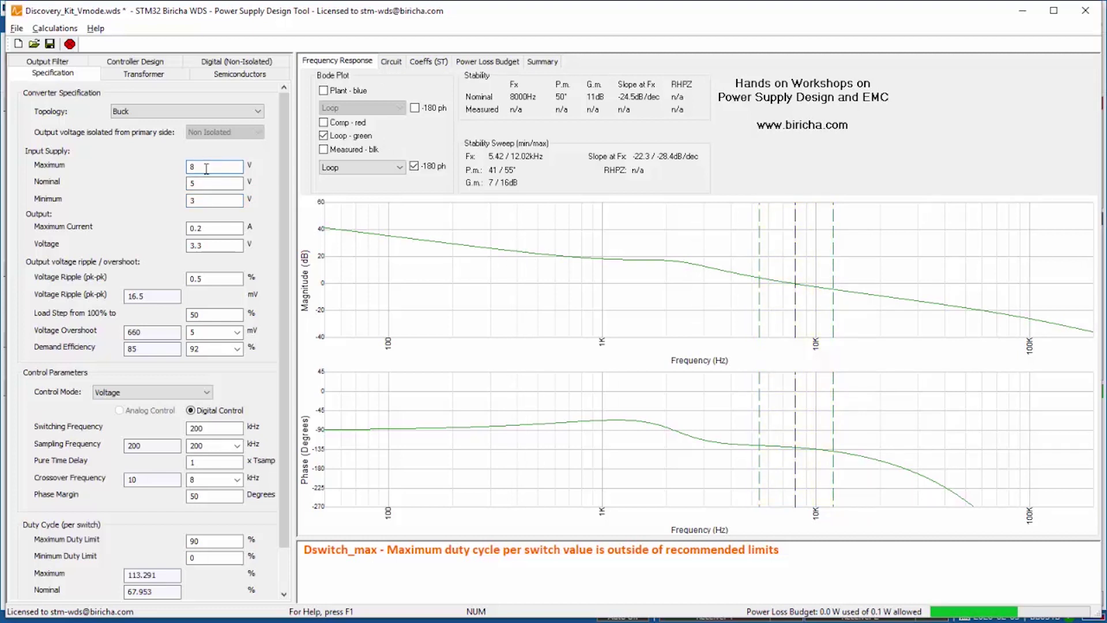
key("BackSpace")
type("5")
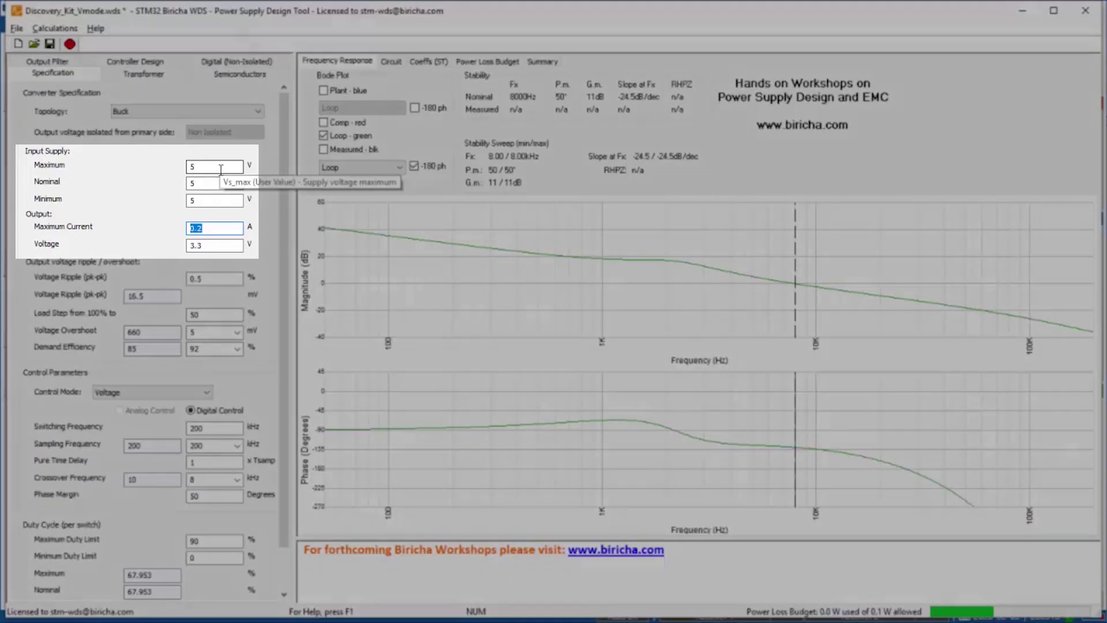
- Review the converter's input supply, voltage overshoot, crossover frequency and phase margin specifications
left_click(221, 170)
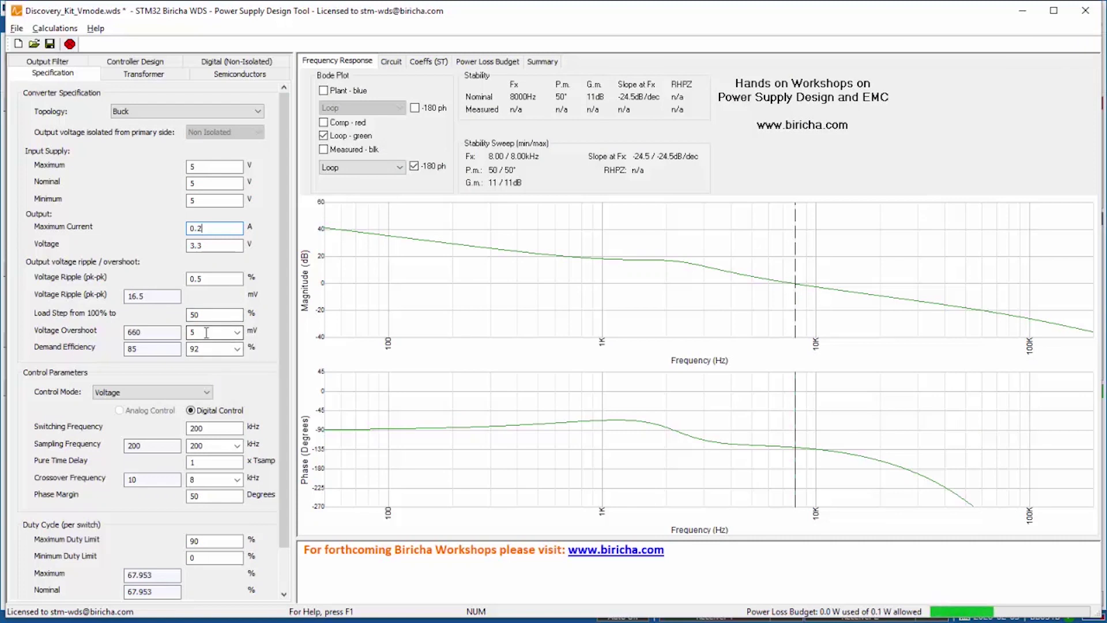
double_click(207, 333)
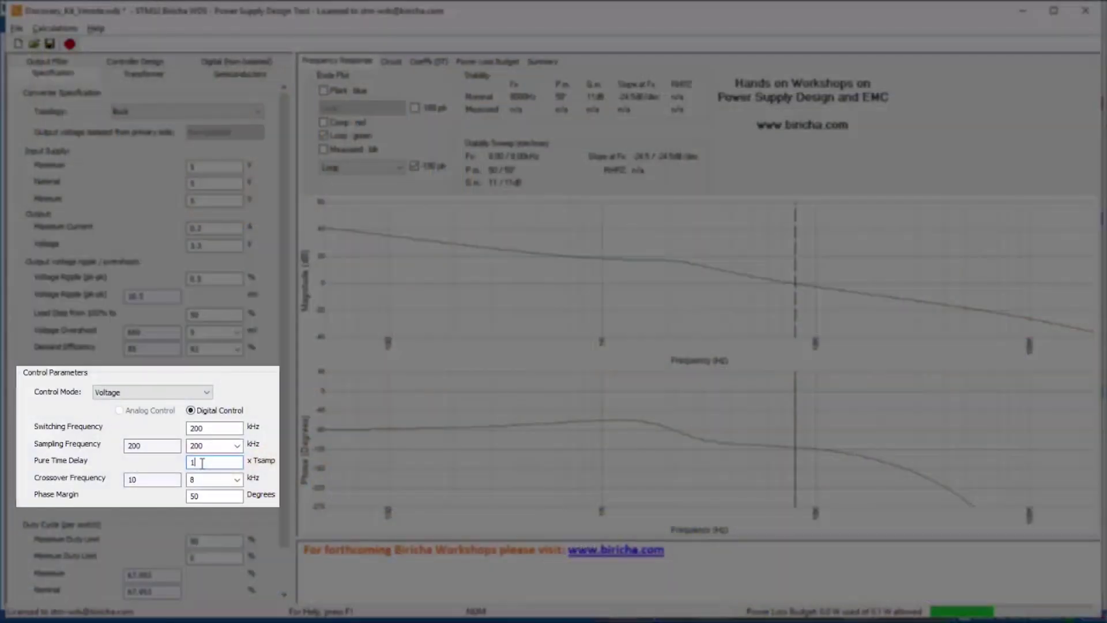
double_click(200, 480)
double_click(204, 495)
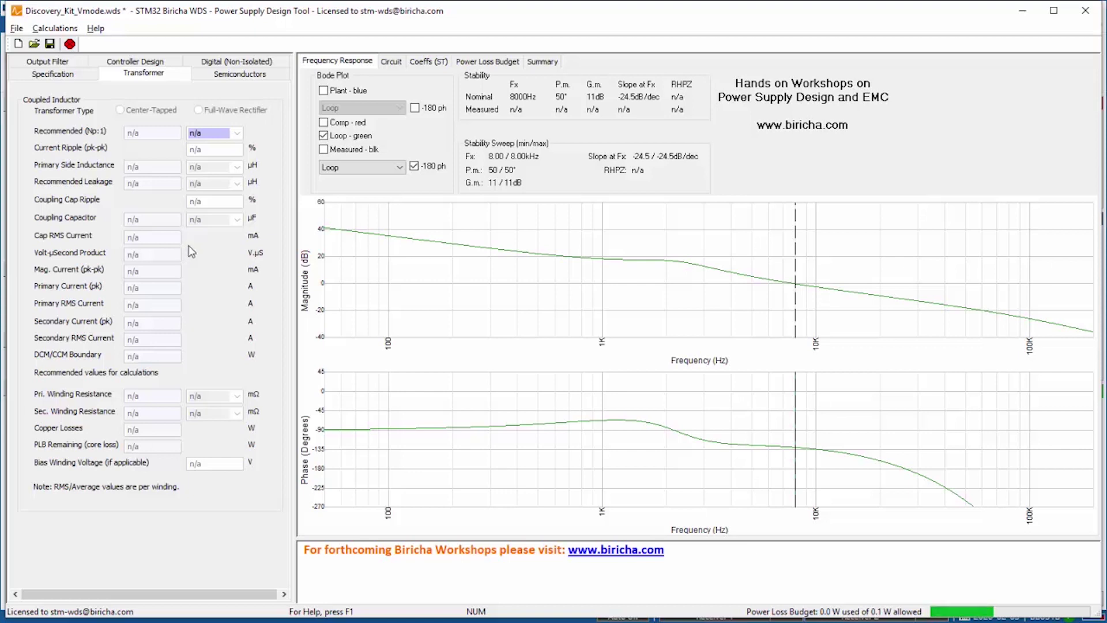
- Review the switch and diode parameters and the output filter values, including the options for the choke inductance
left_click(240, 74)
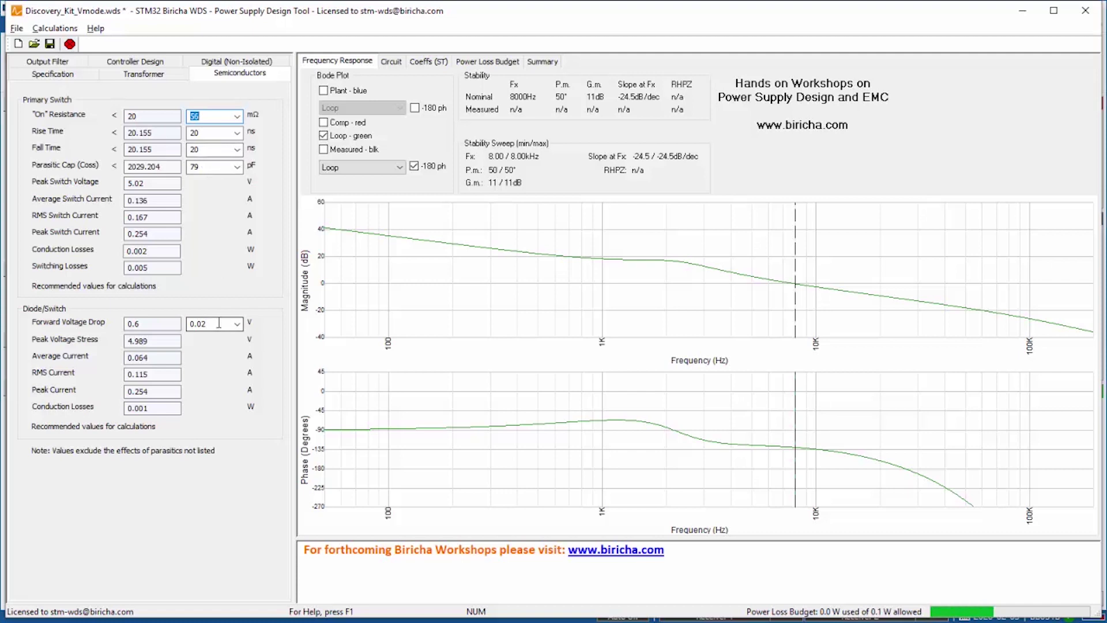
left_click(191, 346)
left_click(60, 64)
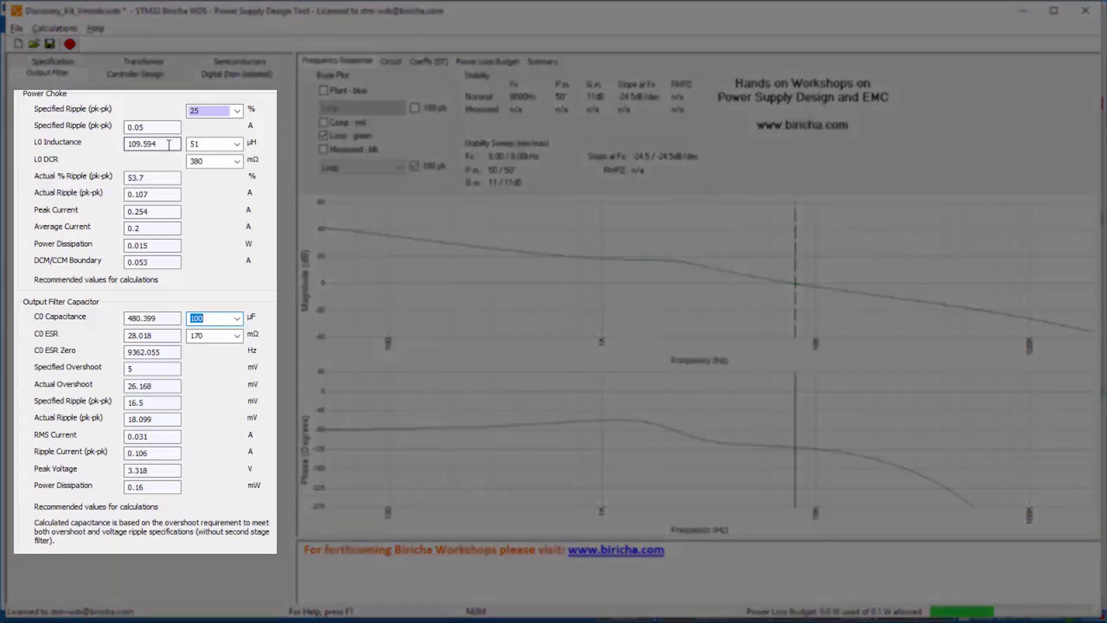
left_click(224, 143)
left_click(237, 144)
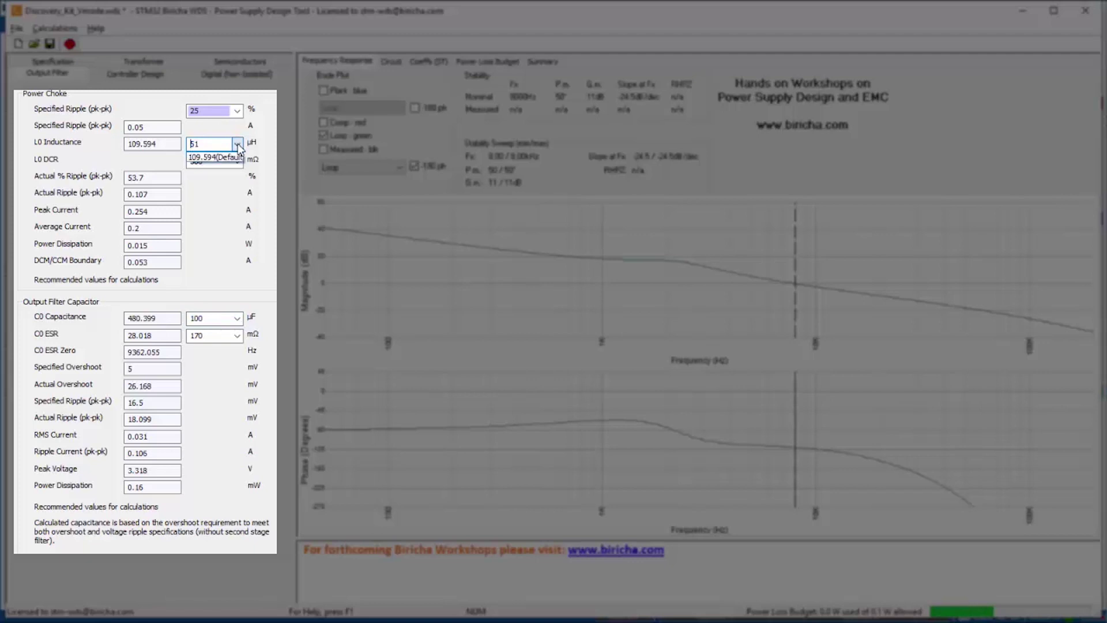
left_click(237, 145)
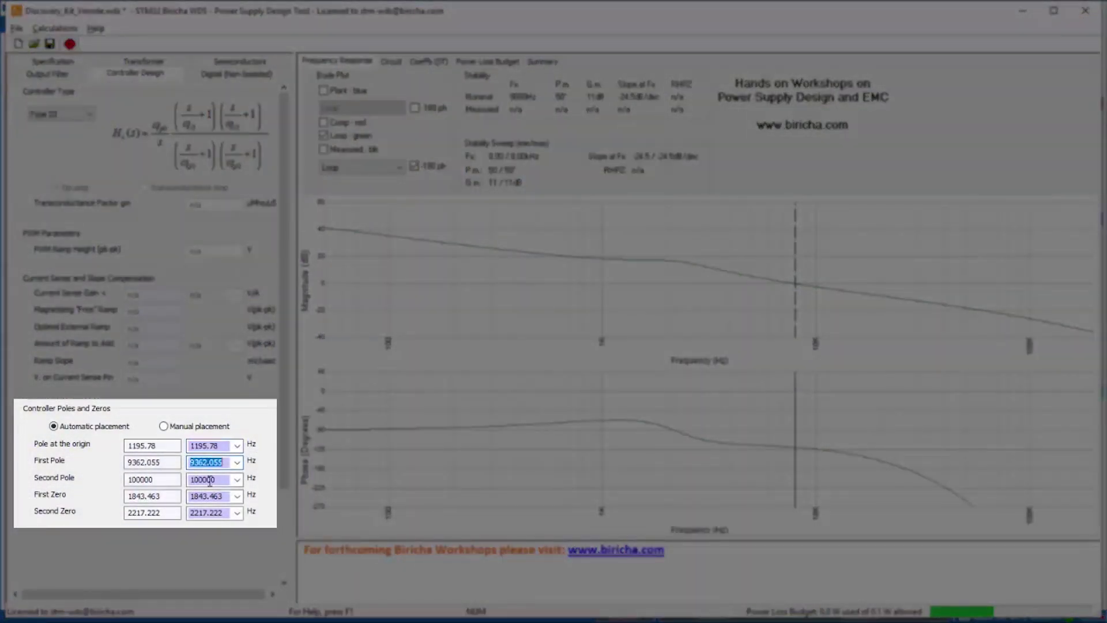
- Check the controller's poles and zeros, the PWM master clock frequency, and the ADC bits and range of the digital design
left_click(214, 513)
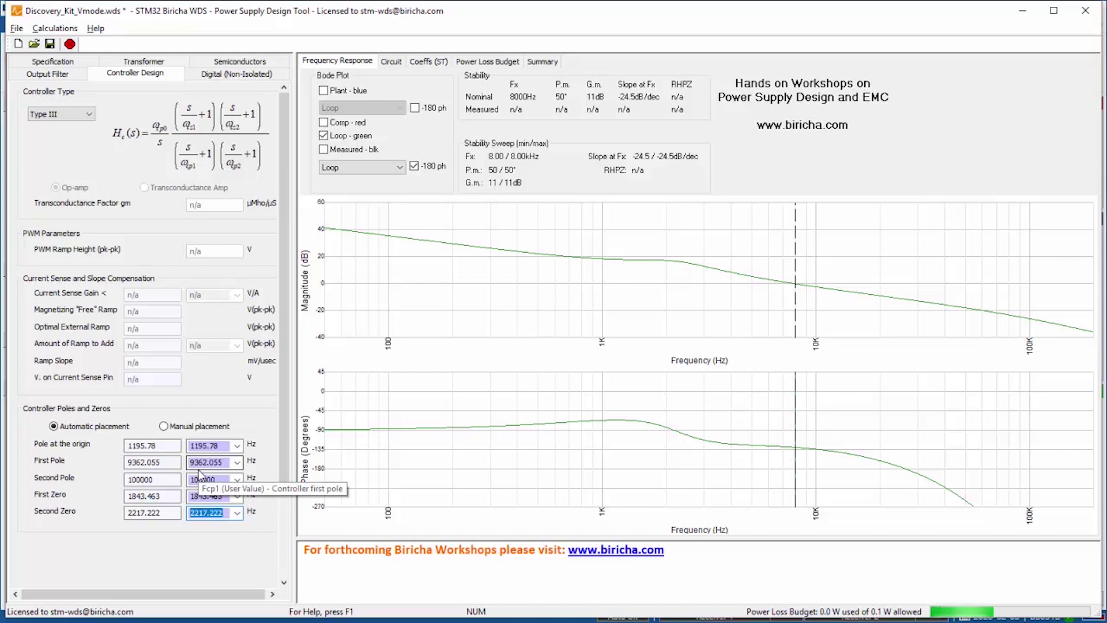
left_click(243, 75)
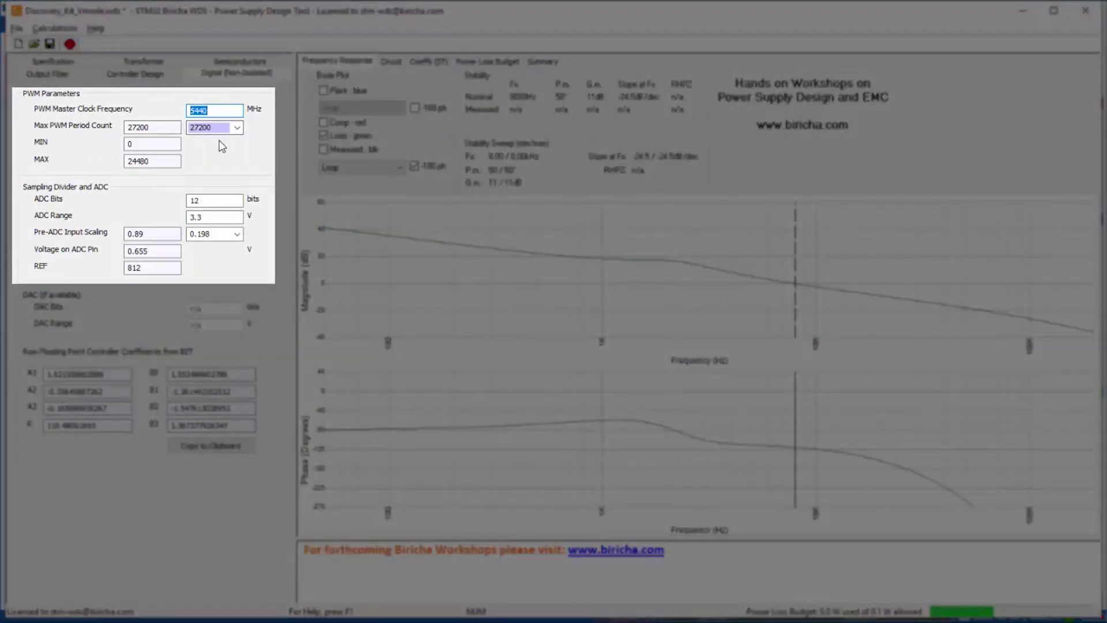
left_click(197, 111)
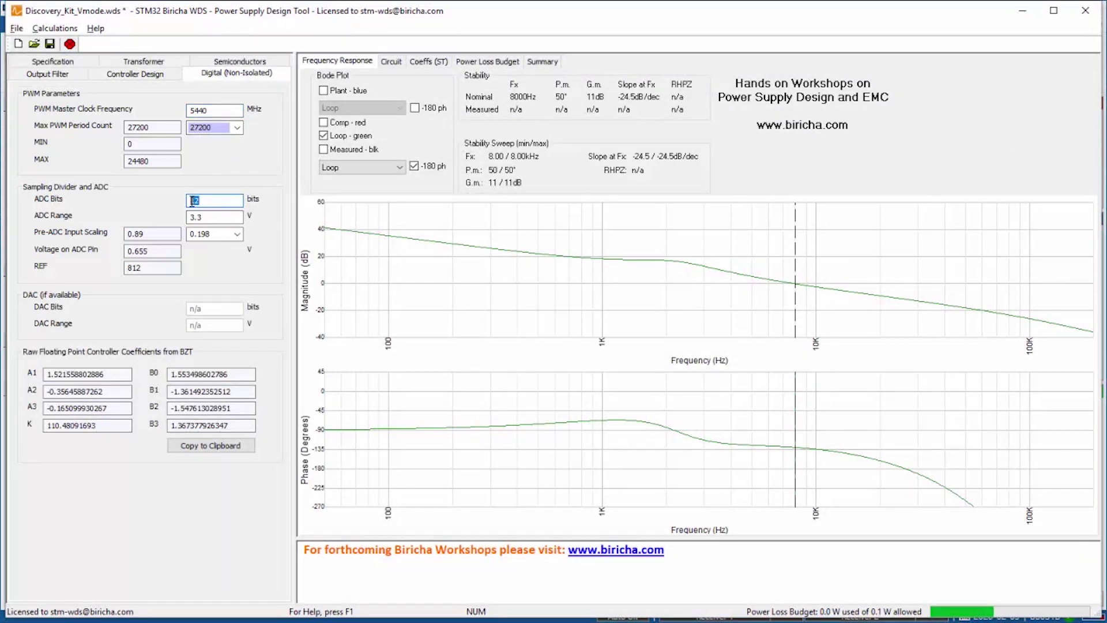
left_click_drag(206, 217, 196, 215)
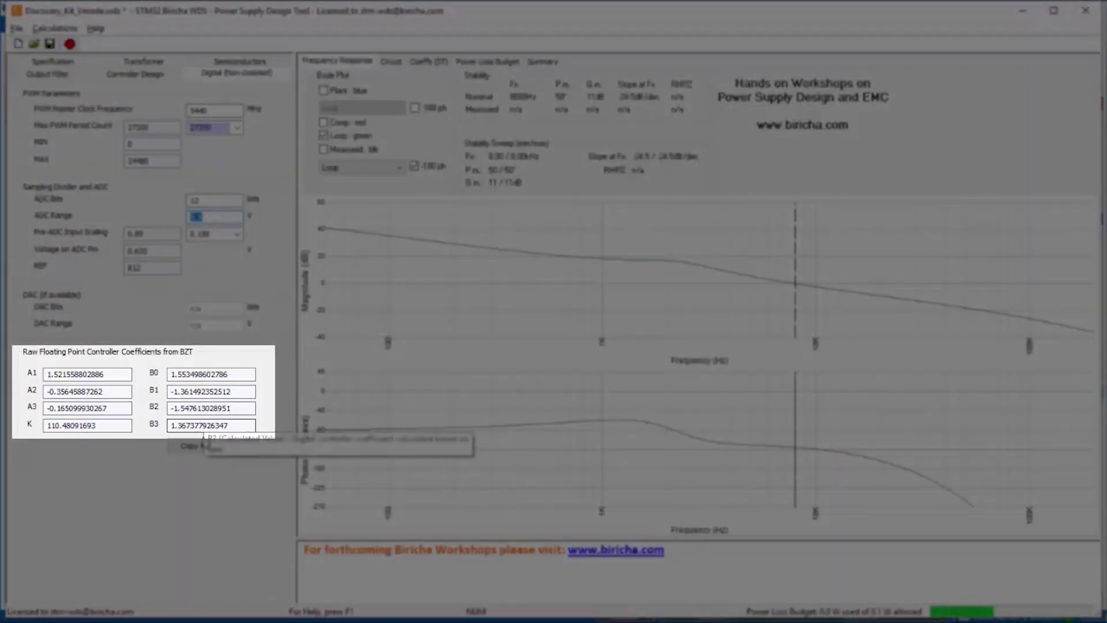
- Copy the raw floating point controller coefficients to the clipboard and paste them into a new Notepad document
left_click(203, 446)
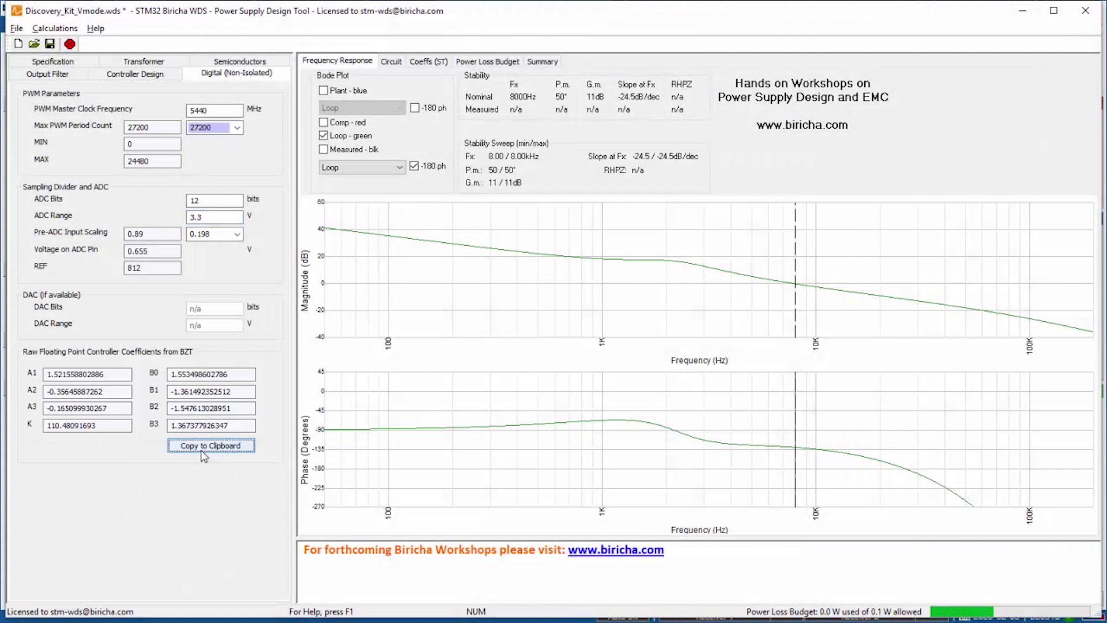
left_click(202, 451)
key("super")
type("n")
left_click(61, 445)
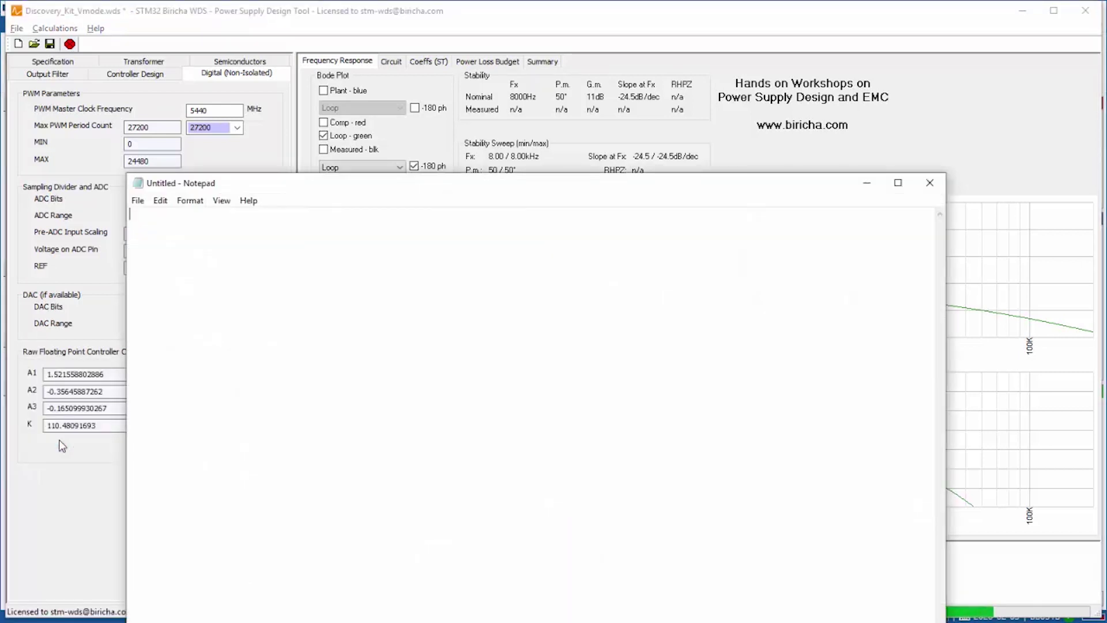
right_click(181, 394)
left_click(207, 453)
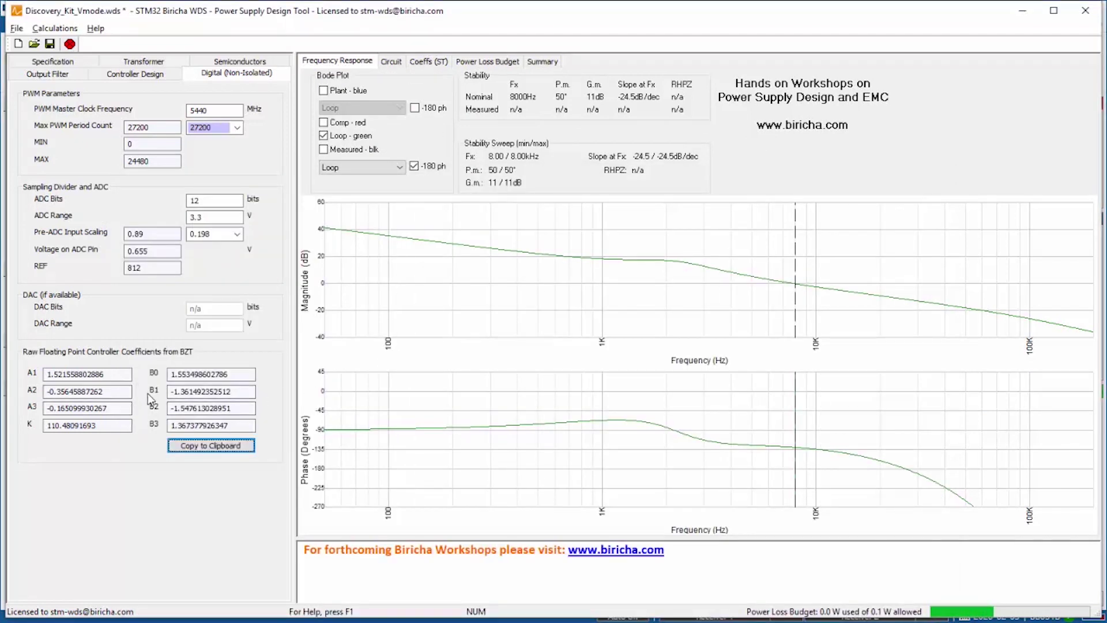
- Examine the converter's circuit diagram, the ST controller coefficients, and the design summary through to its Bode plots
left_click(389, 63)
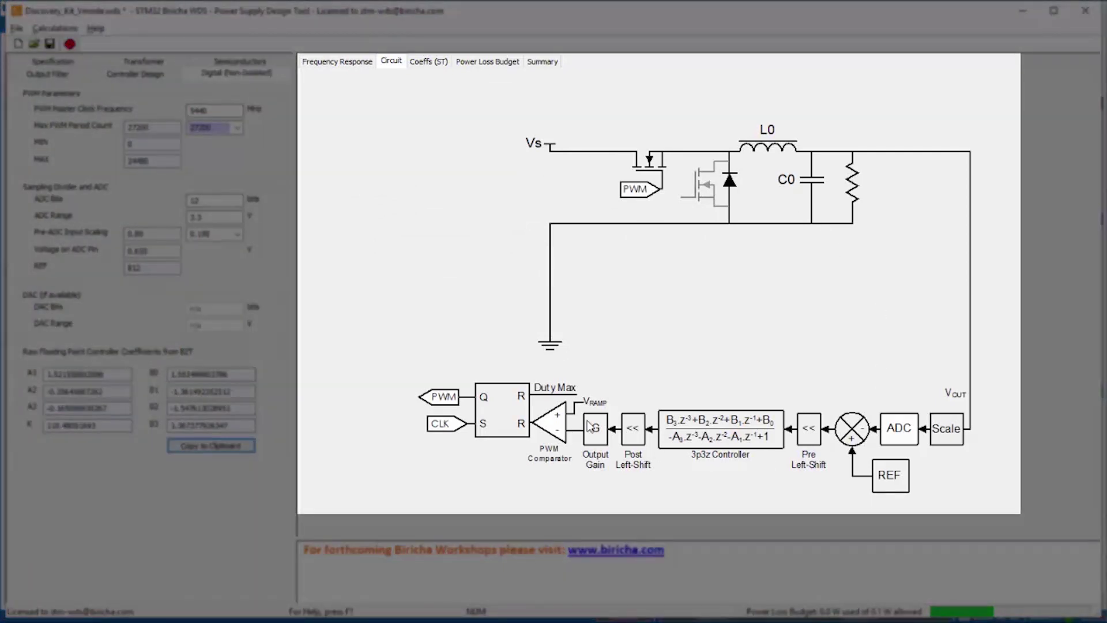
left_click(431, 65)
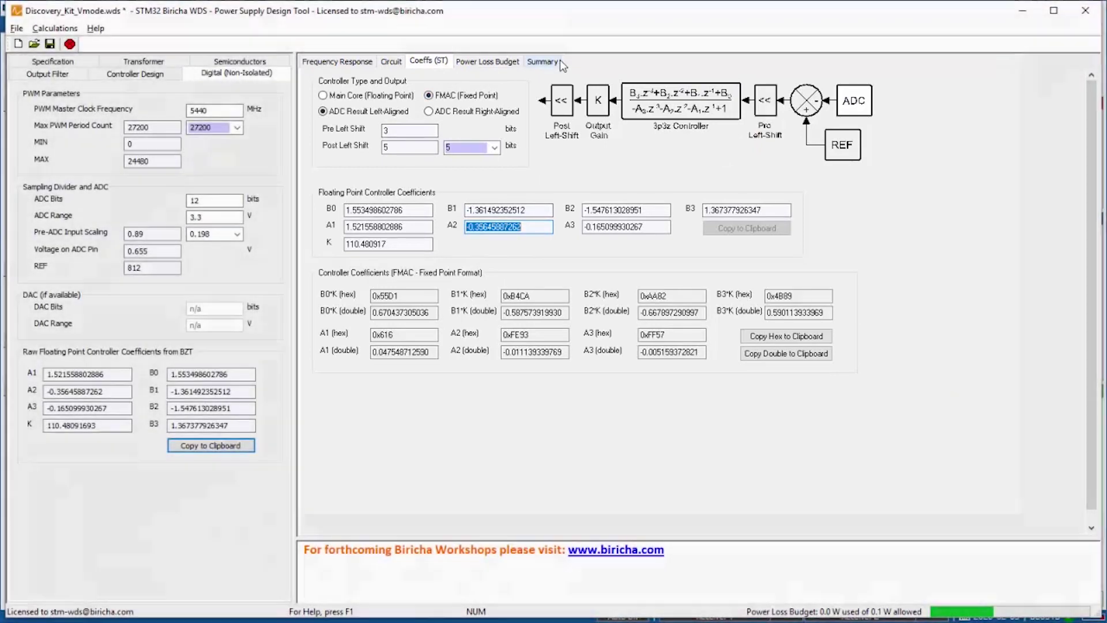
left_click(544, 61)
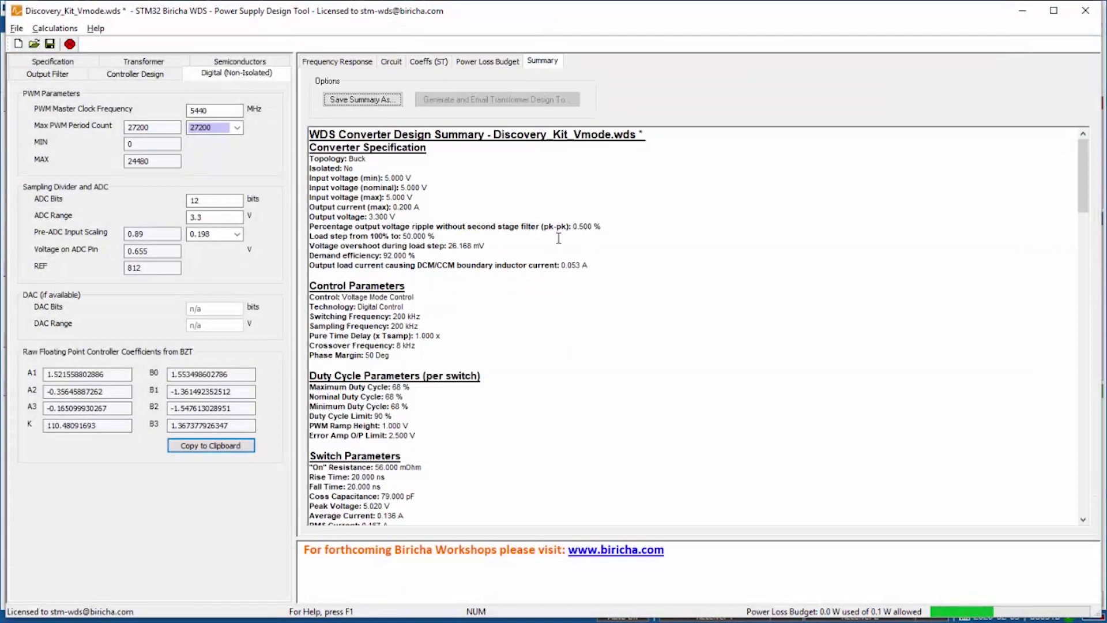
scroll(558, 238, "down", 15)
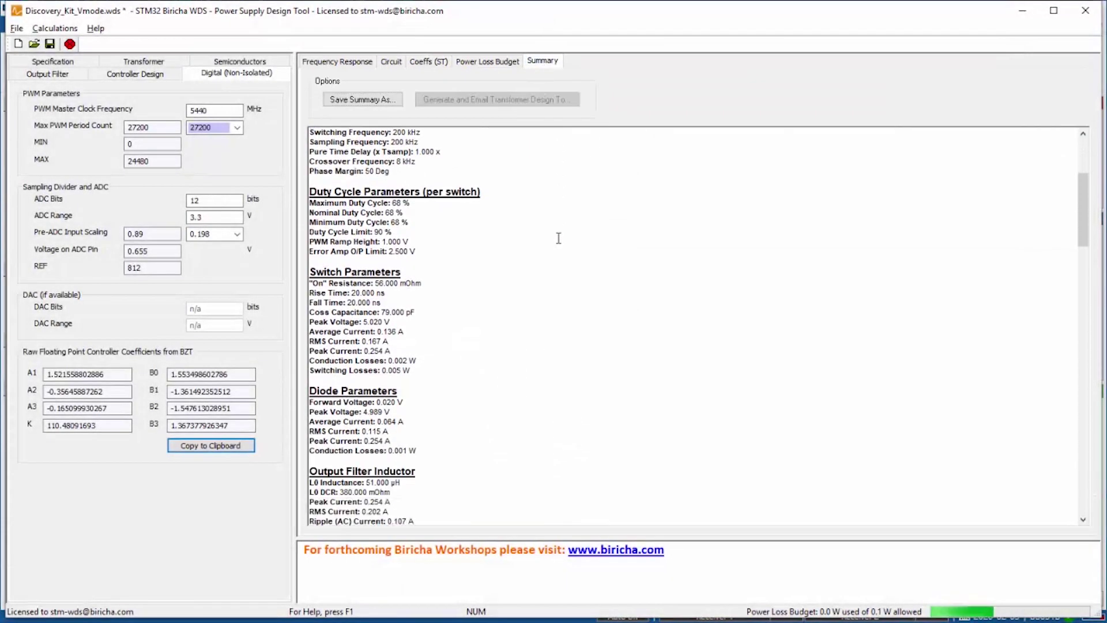
scroll(559, 238, "down", 20)
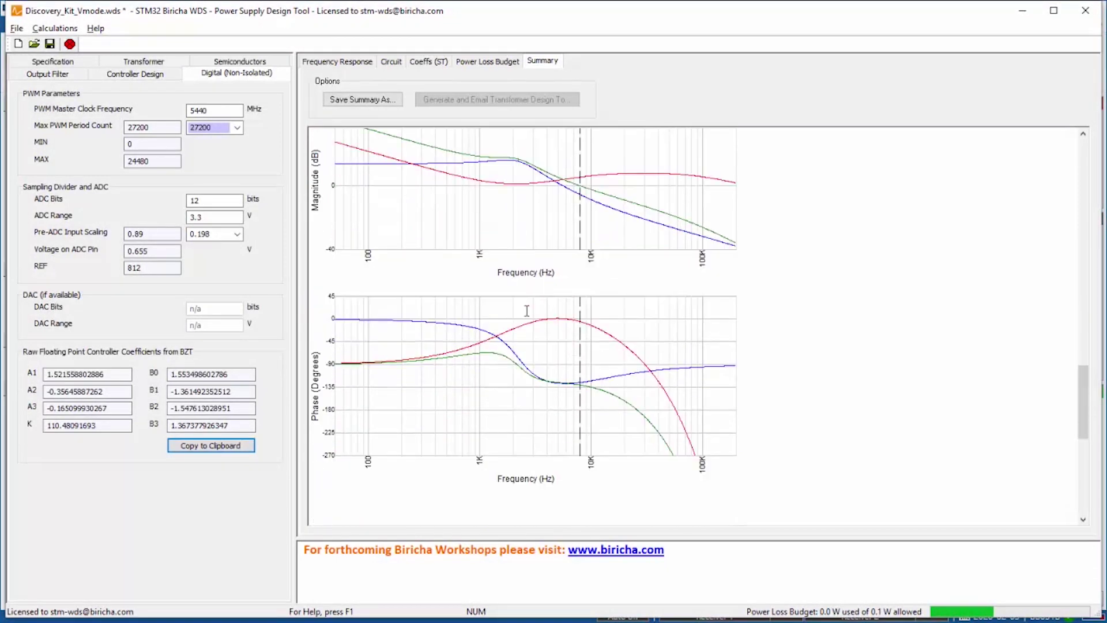
scroll(559, 226, "up", 3)
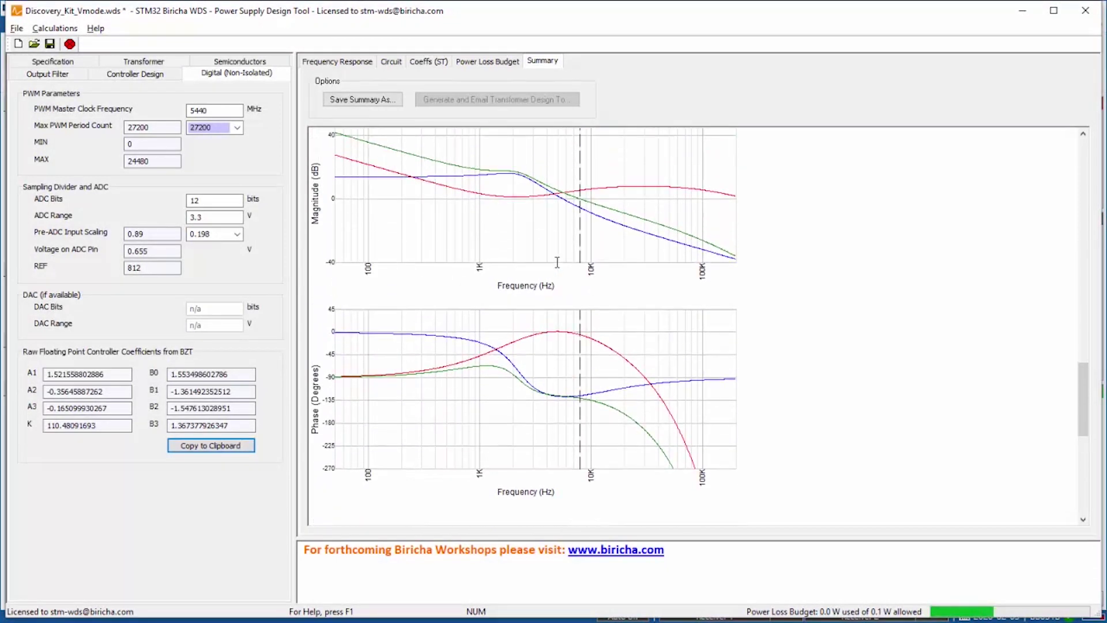
- Check the nominal crossover frequency, phase margin, gain margin and slope in the simulated frequency response
left_click(336, 61)
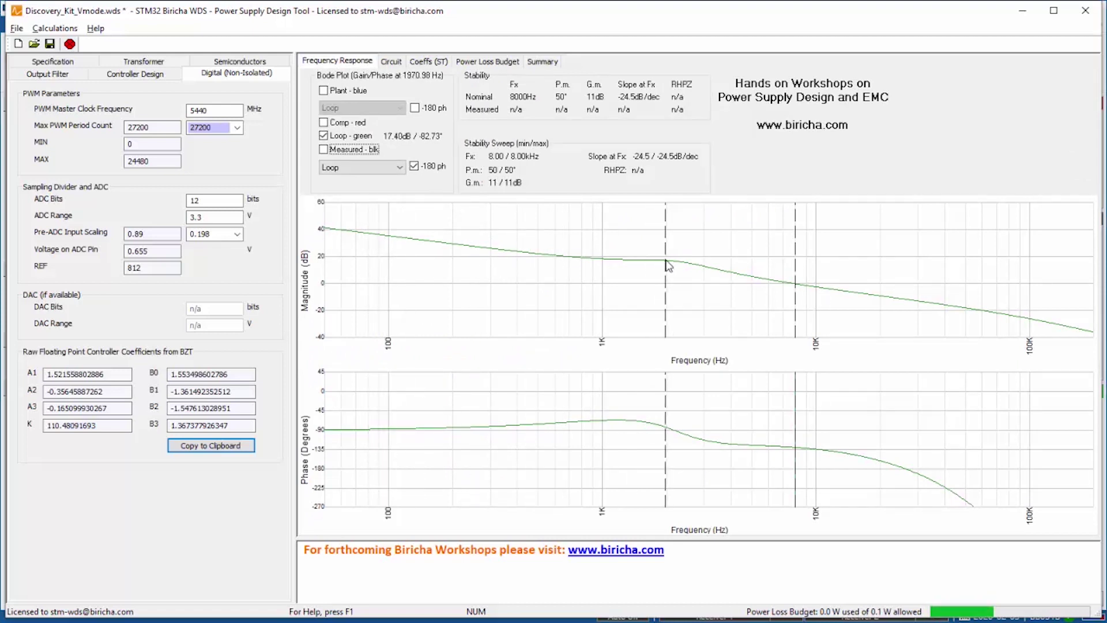
double_click(524, 97)
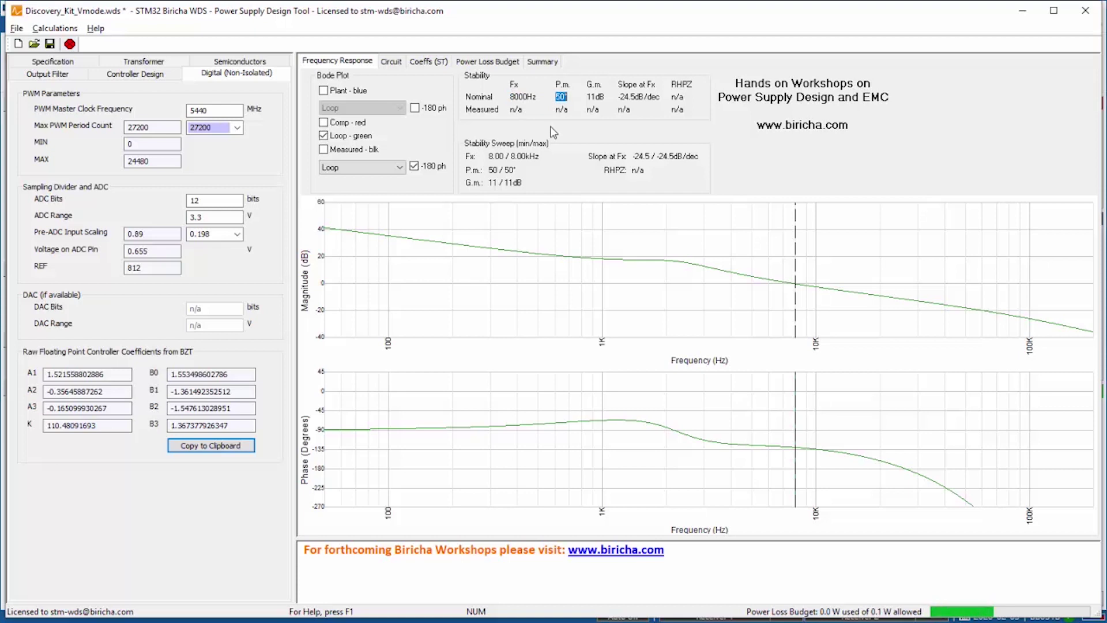
double_click(594, 95)
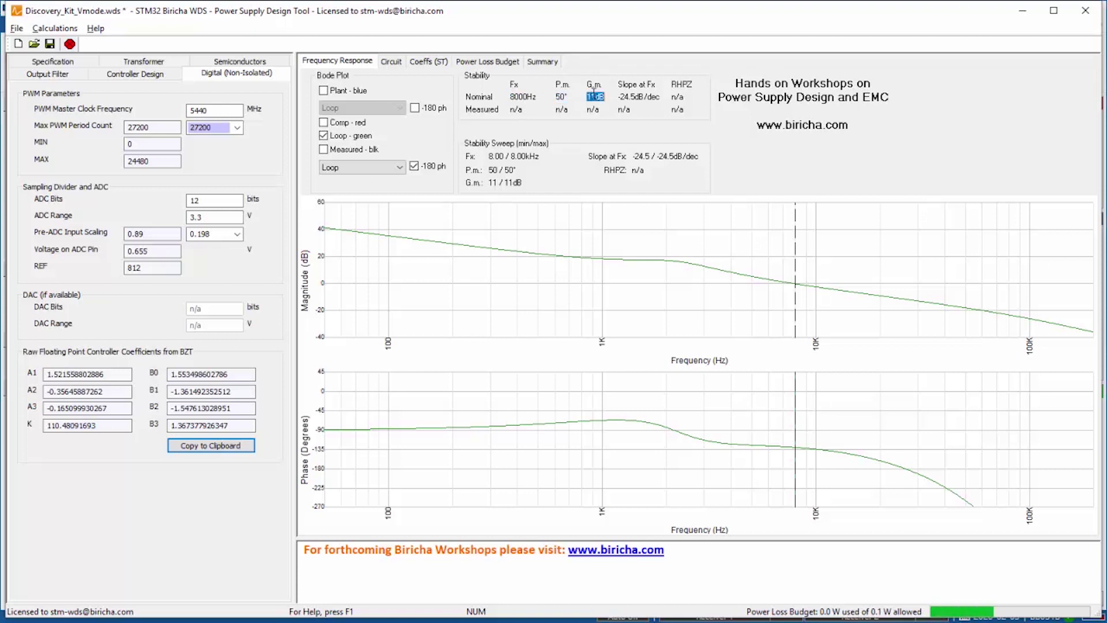
double_click(627, 96)
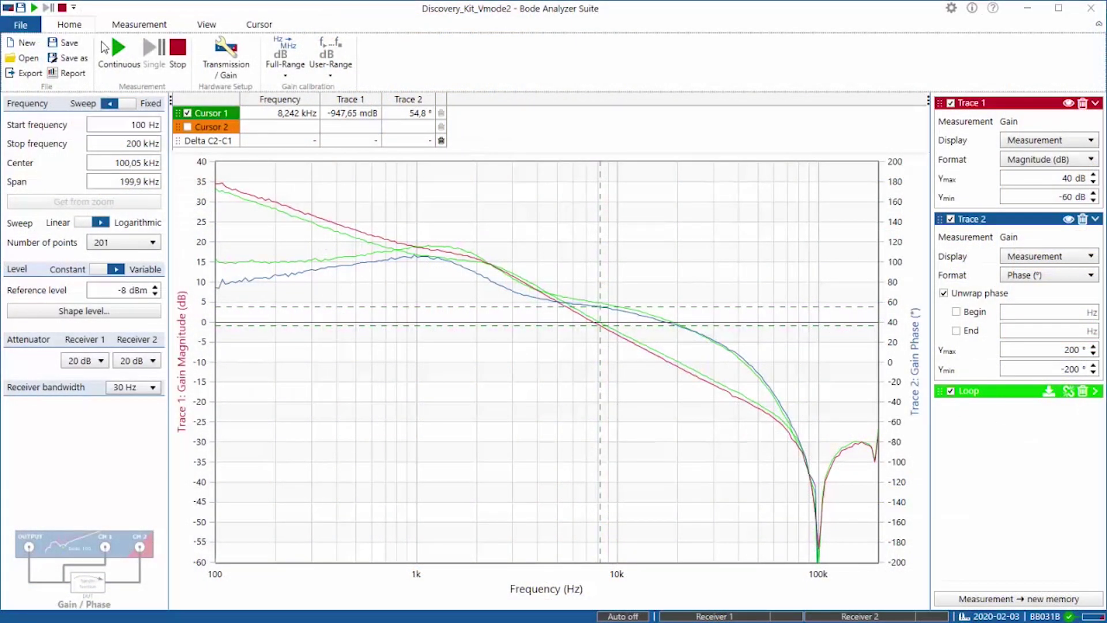
- In Bode Analyzer Suite, start a continuous measurement and delete the stored Loop trace
left_click(118, 51)
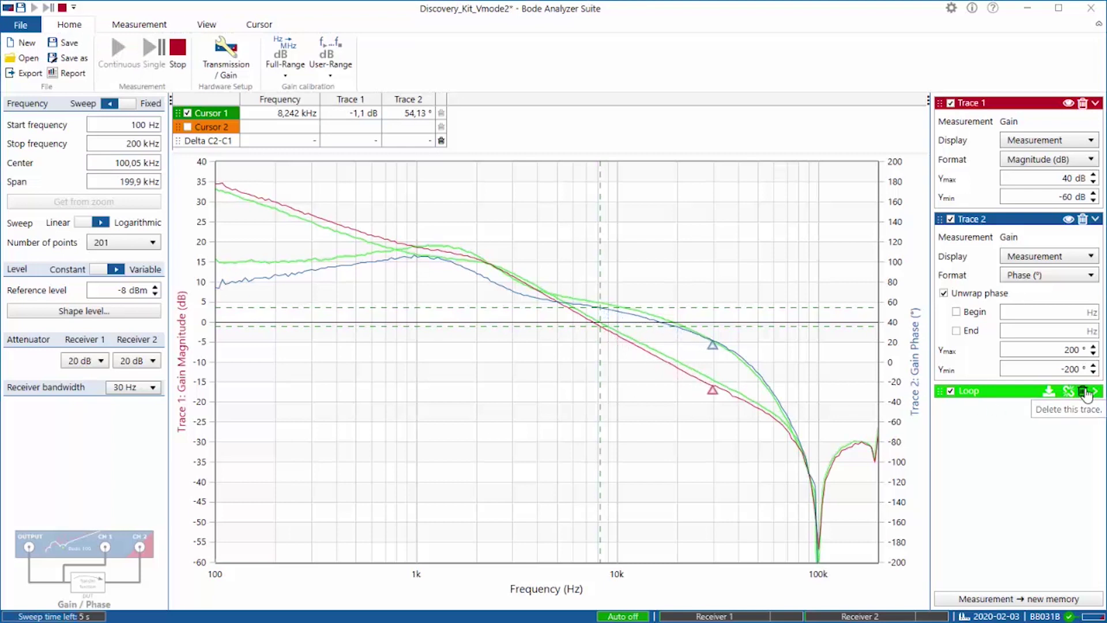
left_click(1083, 391)
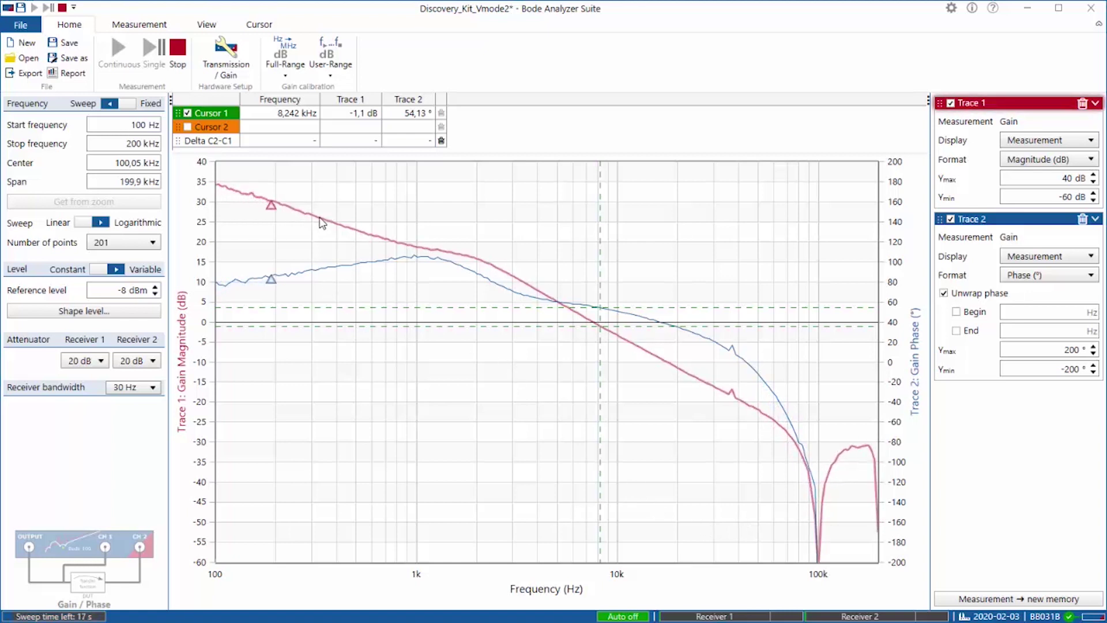
- Place Cursor 1 where the Trace 1 gain is 0 dB and read the crossover frequency and phase margin
left_click(359, 114)
type("0")
key("Return")
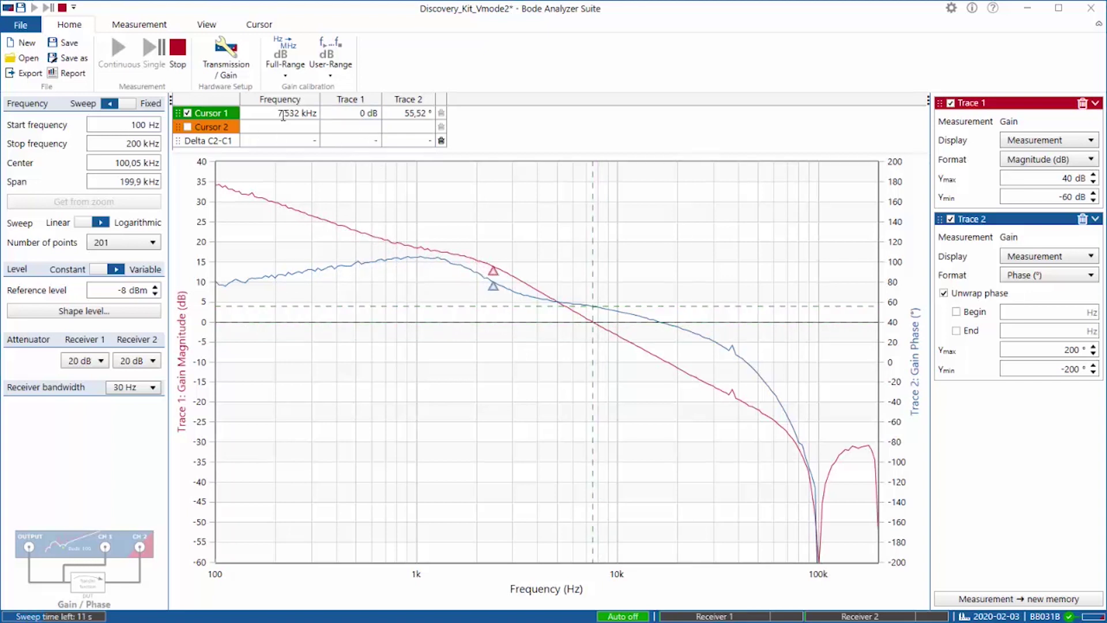
left_click(300, 114)
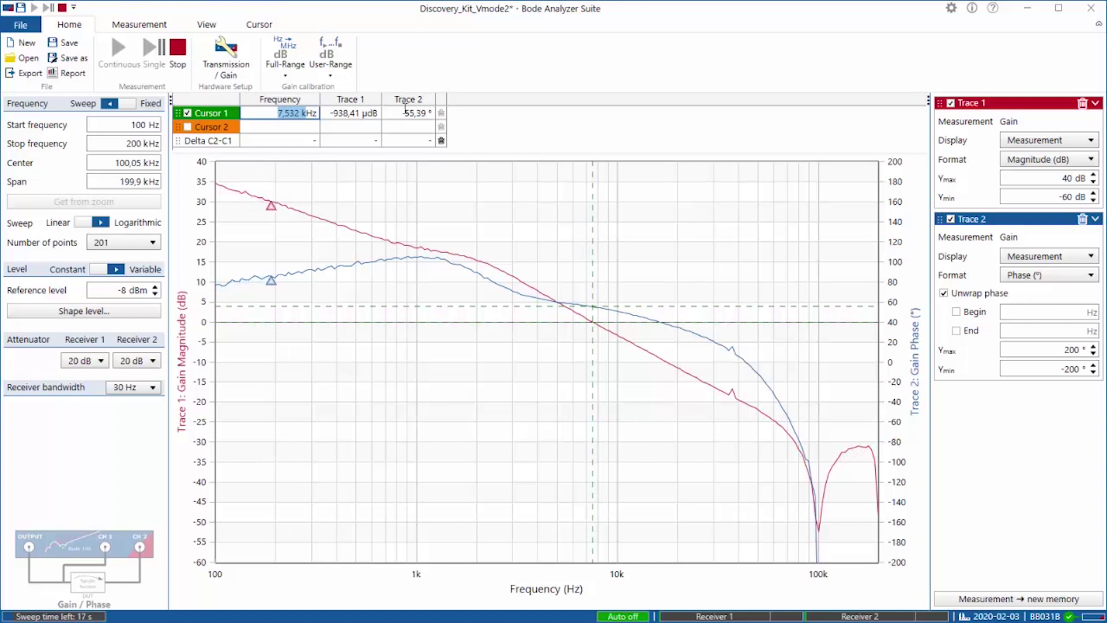
left_click(427, 113)
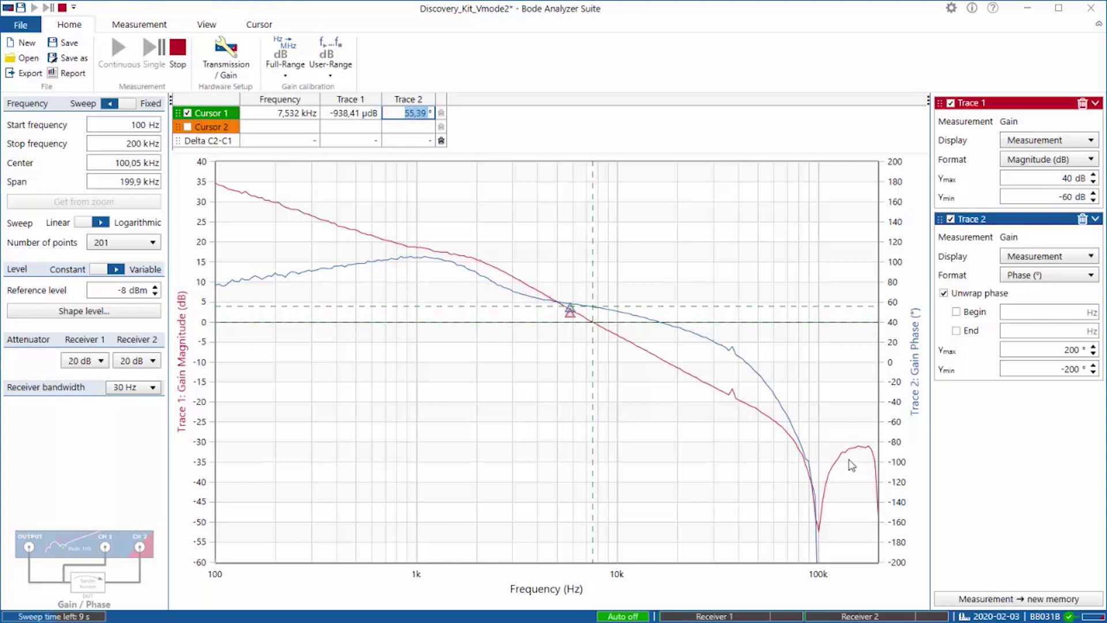
- Store the current measurement in a new memory trace and save the measurement file as Discovery_Kit_Vmode3.bode3
left_click(1018, 599)
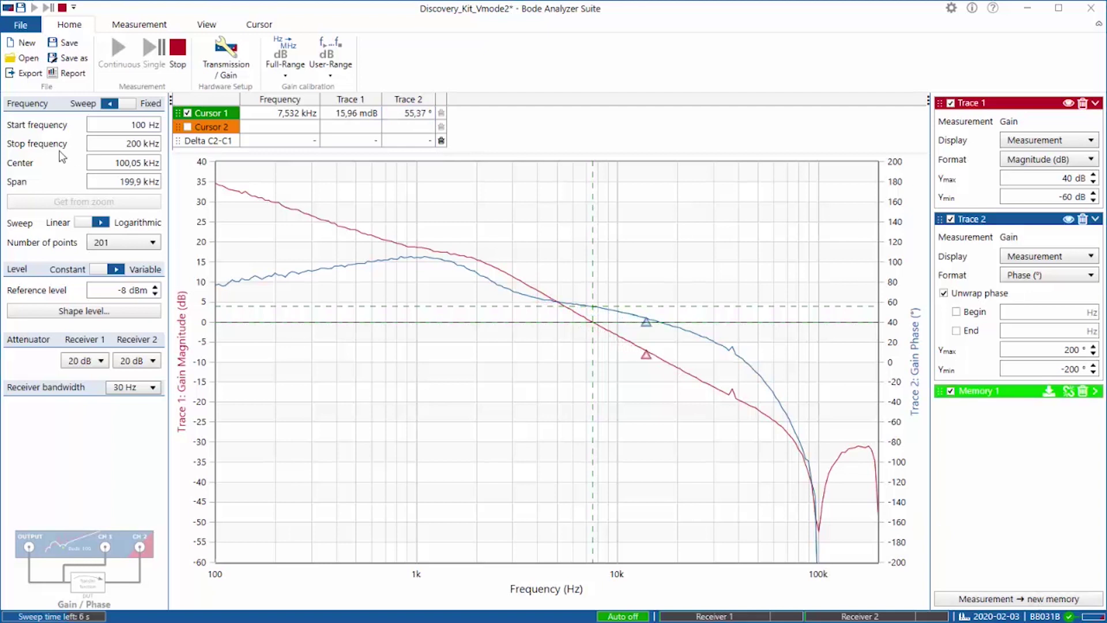
left_click(65, 58)
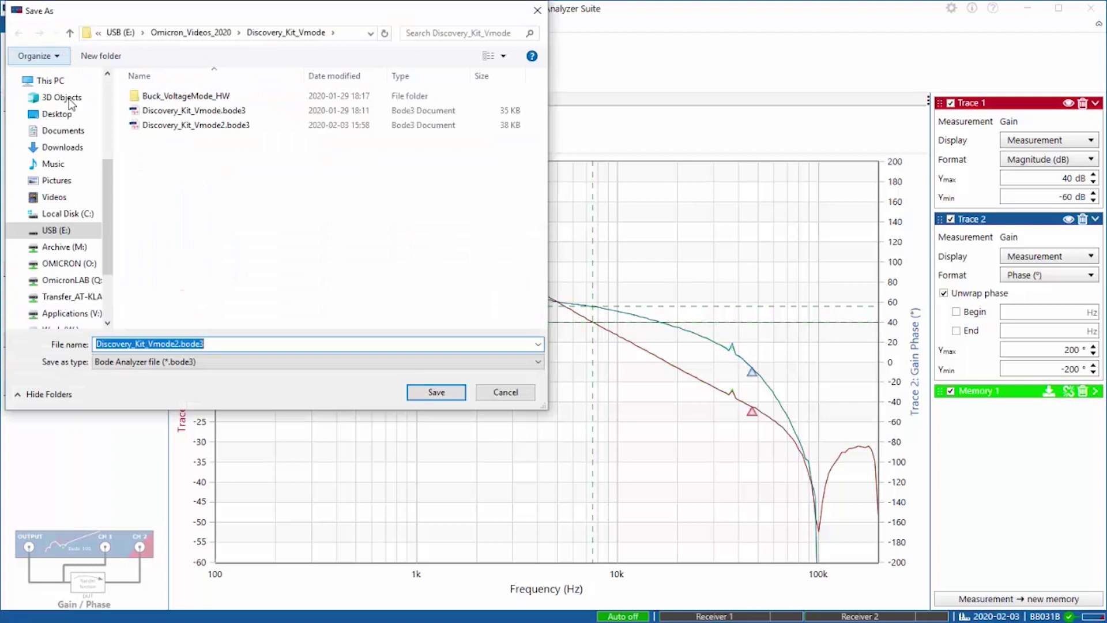
left_click(175, 344)
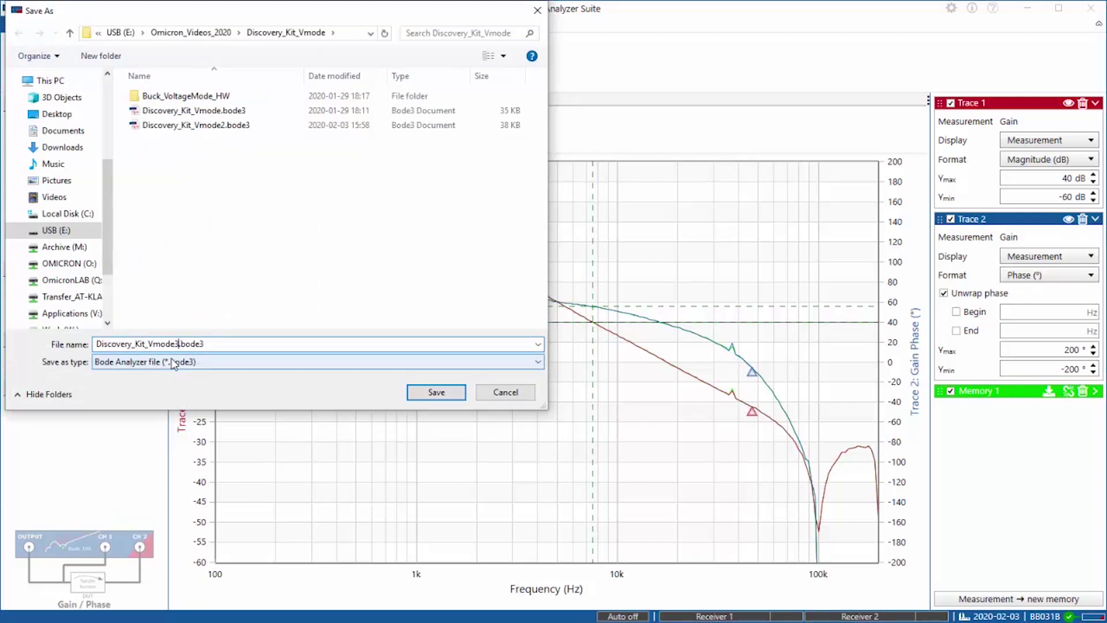
key("Return")
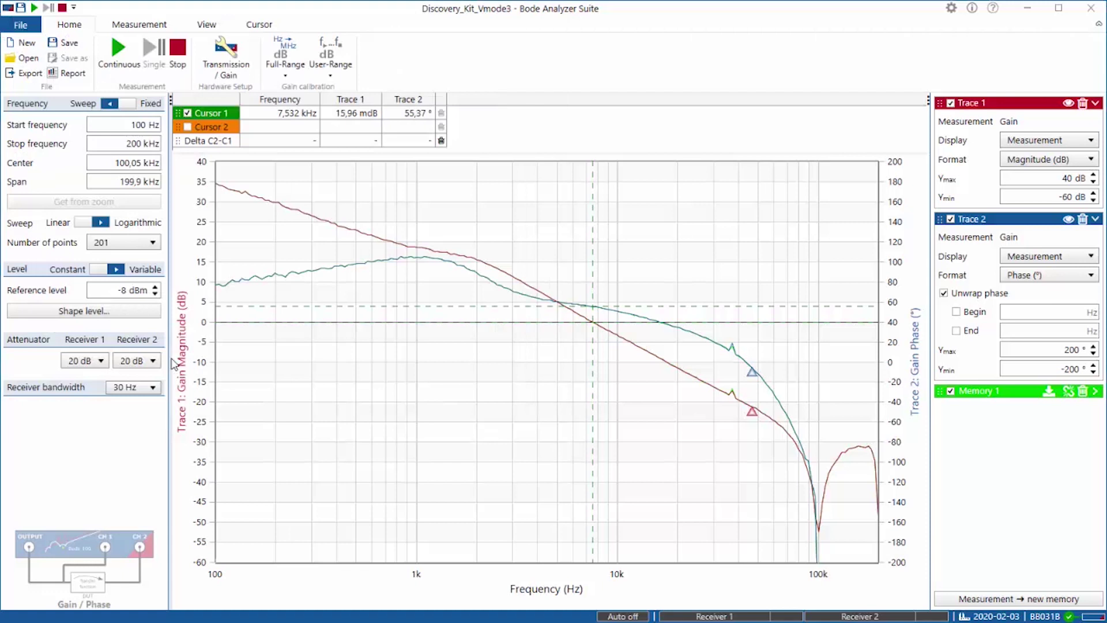
- Switch to Biricha WDS and import the Bode measurement file Discovery_Kit_Vmode3.bode3 into the design
left_click(1026, 9)
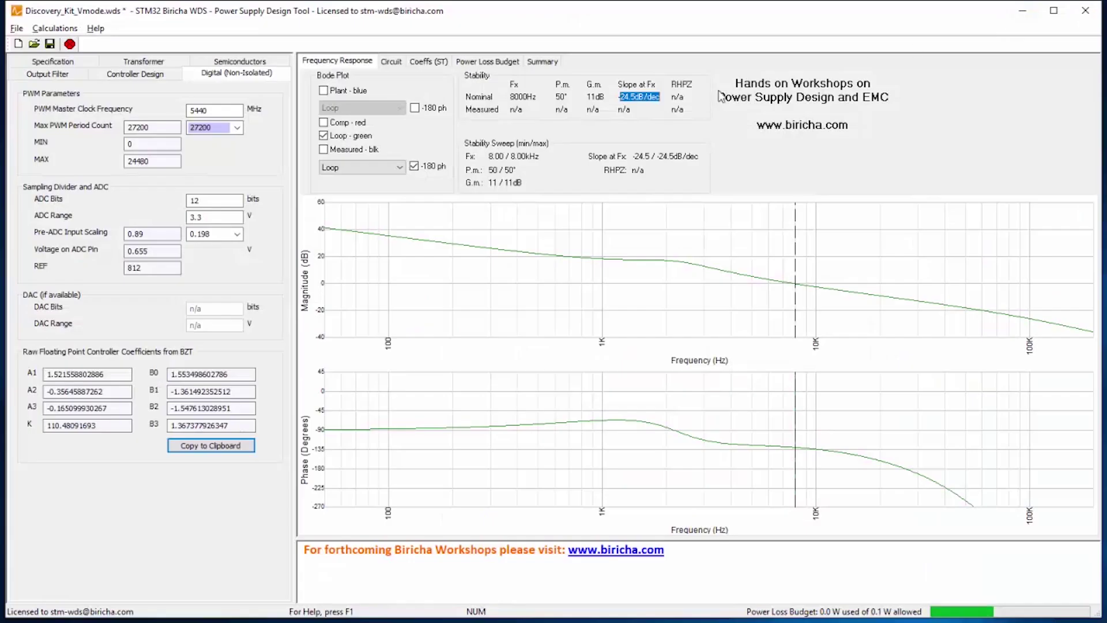
left_click(17, 28)
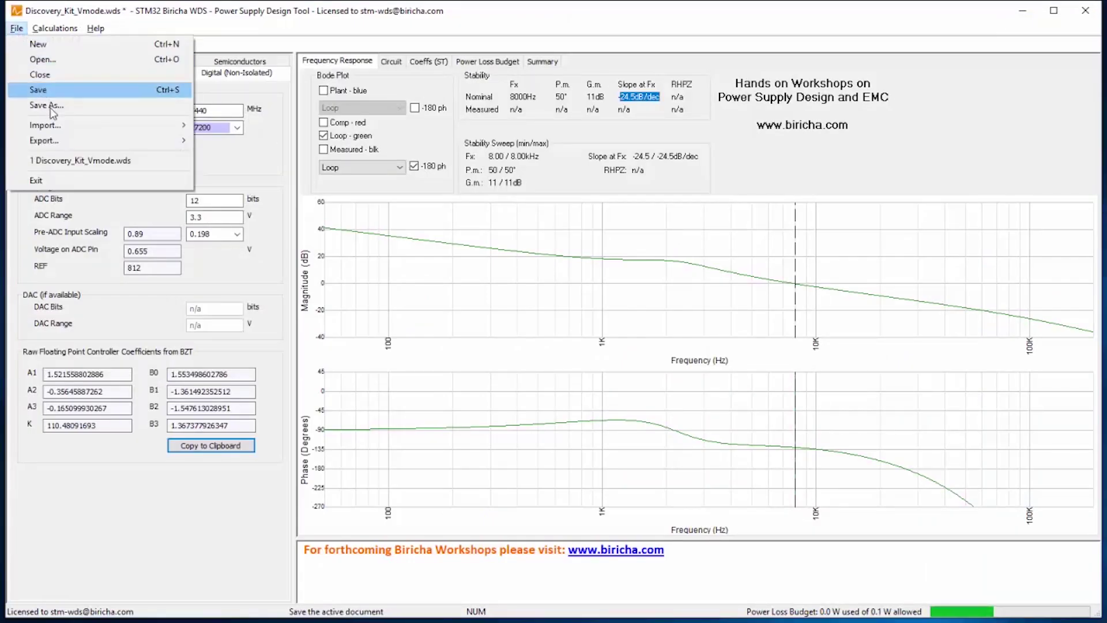
mouse_move(55, 125)
left_click(249, 127)
left_click(519, 275)
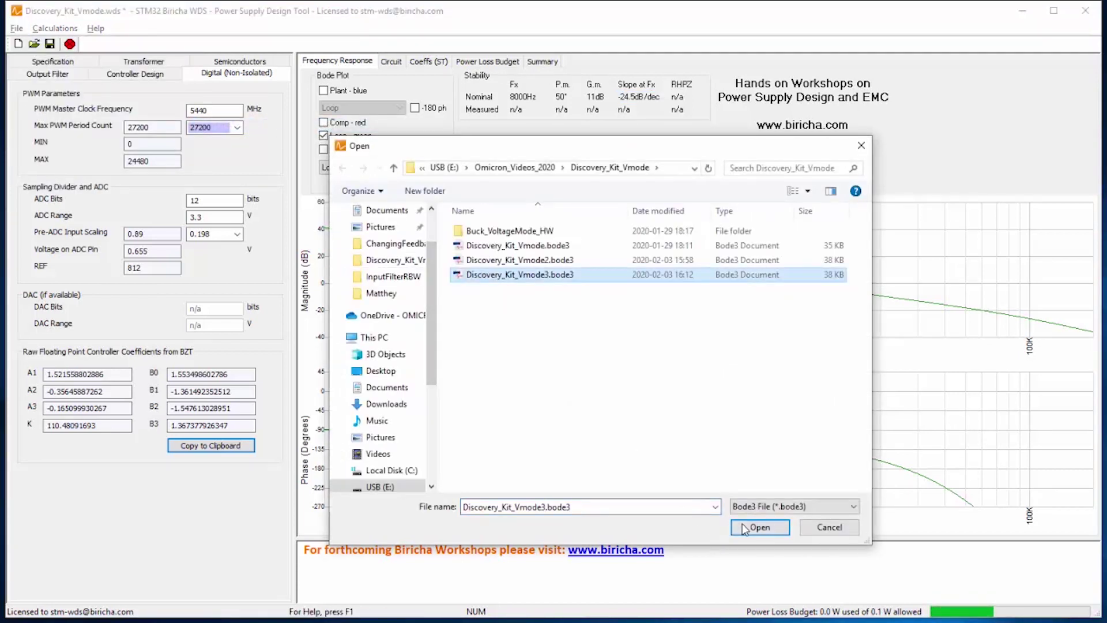
left_click(759, 526)
- Compare the measured and simulated loop curves at low frequencies, hiding and reshowing the measured trace
left_click(577, 463)
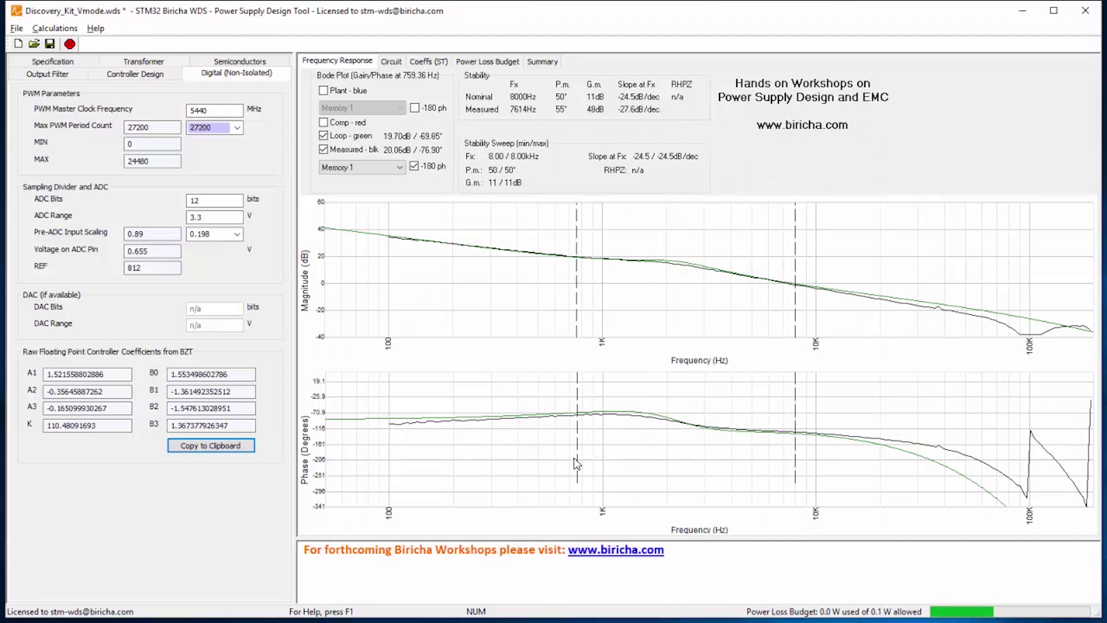
left_click(385, 299)
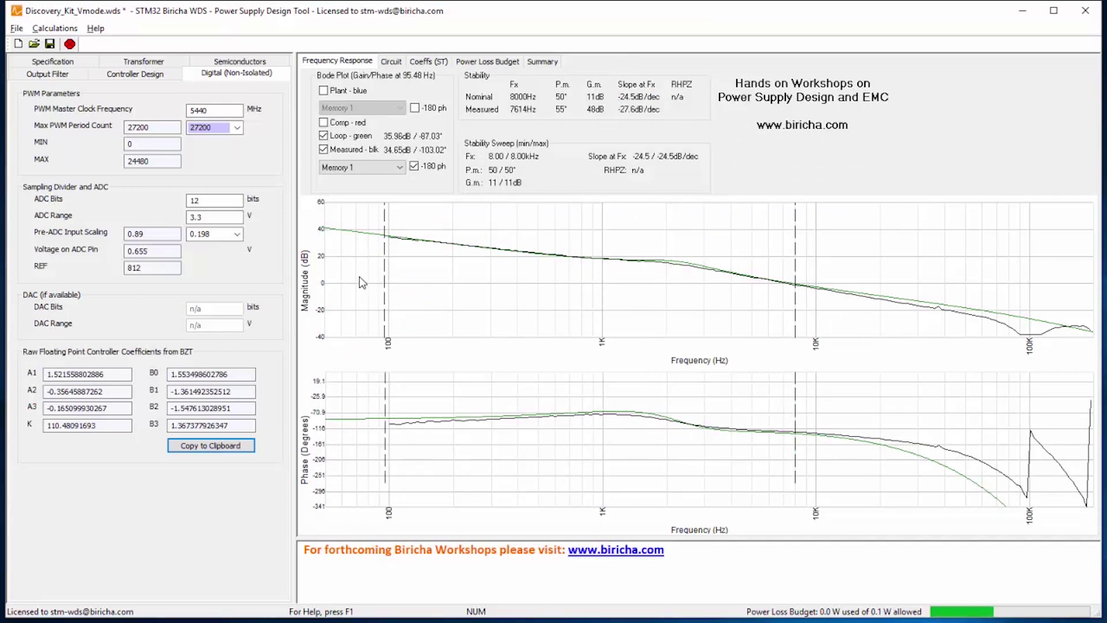
left_click(323, 151)
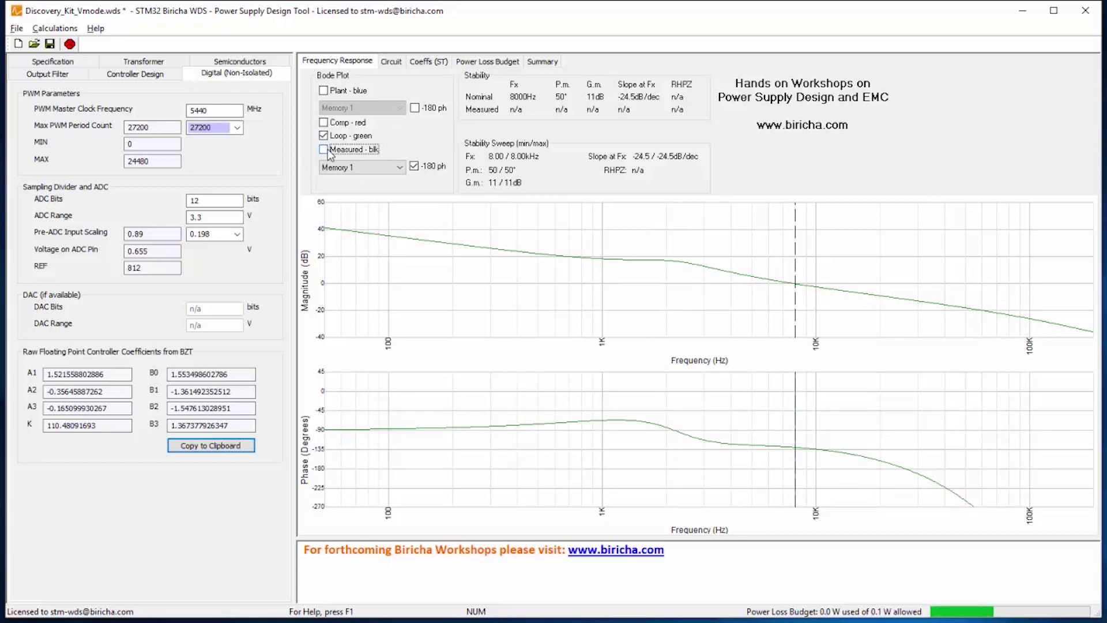
left_click(324, 150)
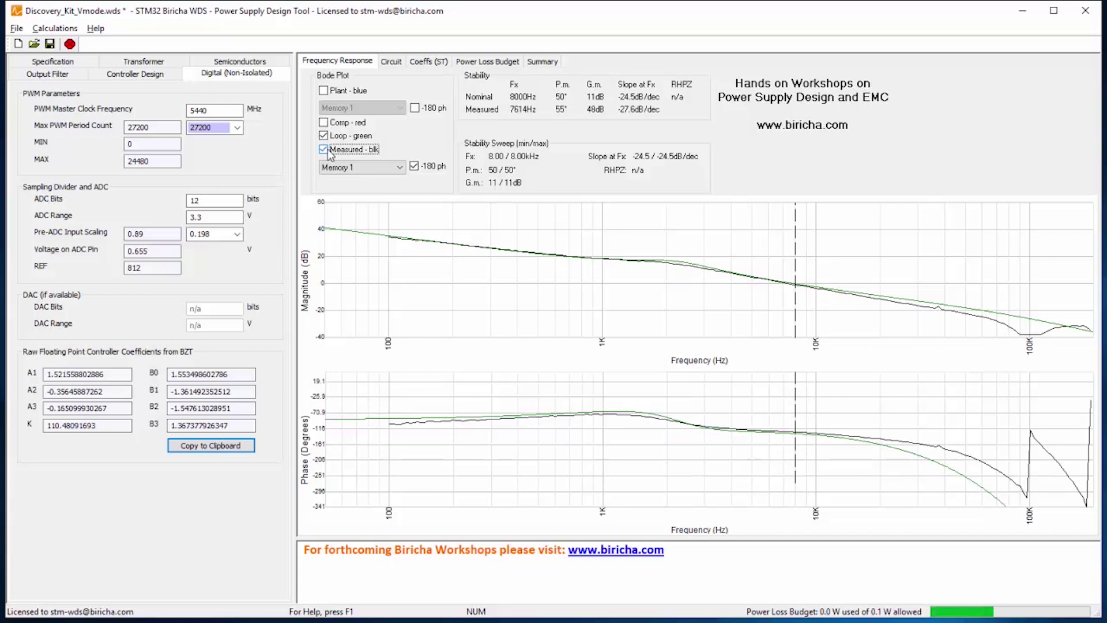